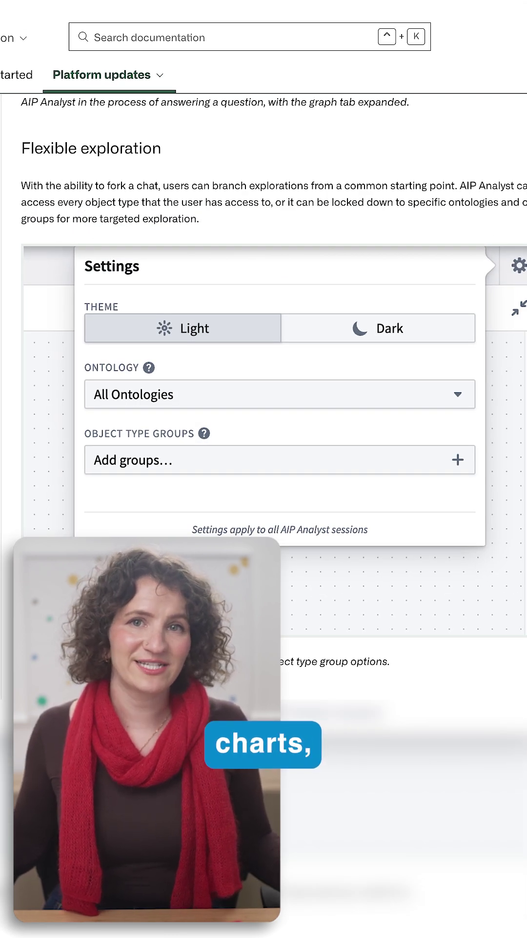
scroll(286, 523, down, 1)
scroll(287, 523, down, 2)
scroll(287, 523, down, 2)
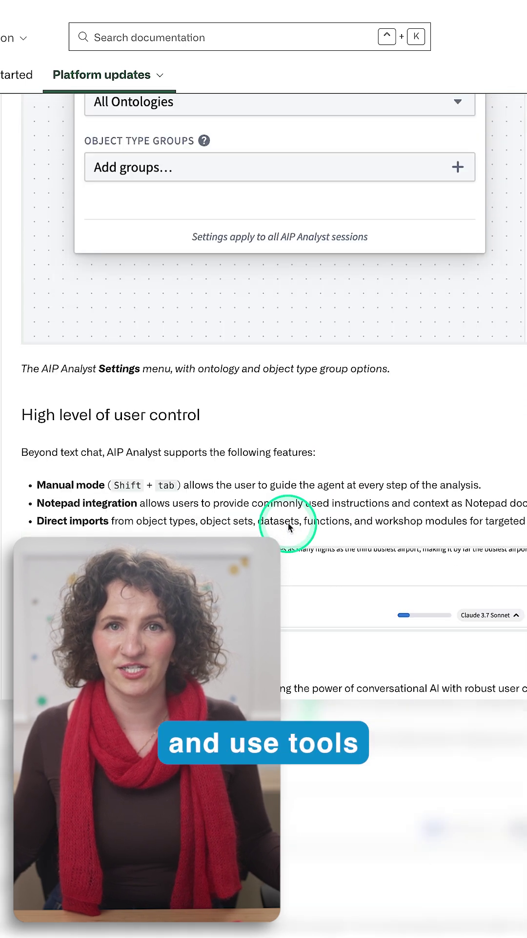
scroll(290, 527, down, 2)
scroll(290, 527, down, 1)
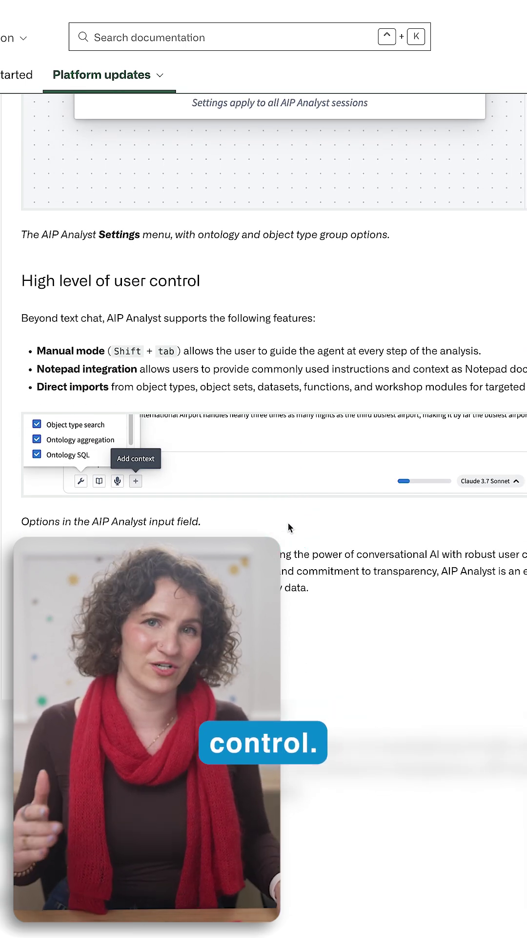
Leave the AIP Analyst documentation for a blank new AIP Analyst chat
click(73, 455)
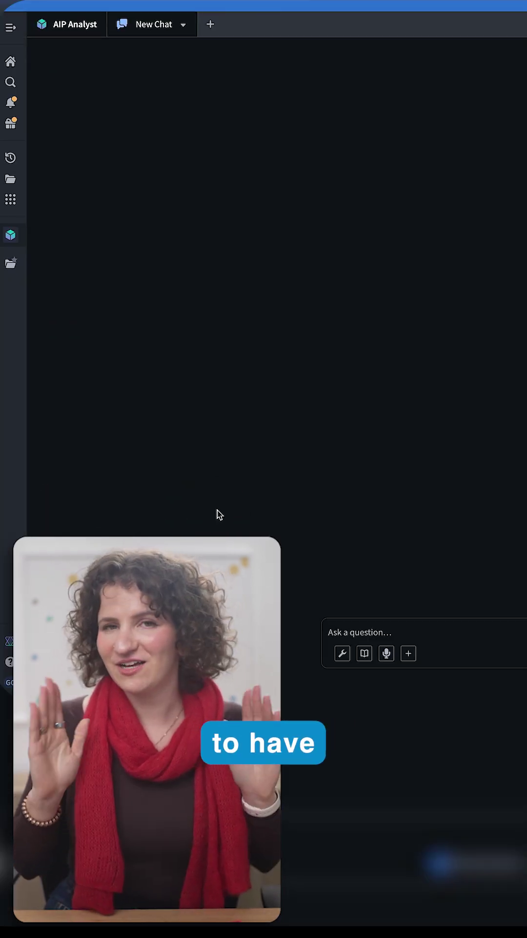
Start a question in the 'Ask a question…' box asking for a shipments-by-origin chart
click(316, 532)
text(Make me a chart showing the count of s)
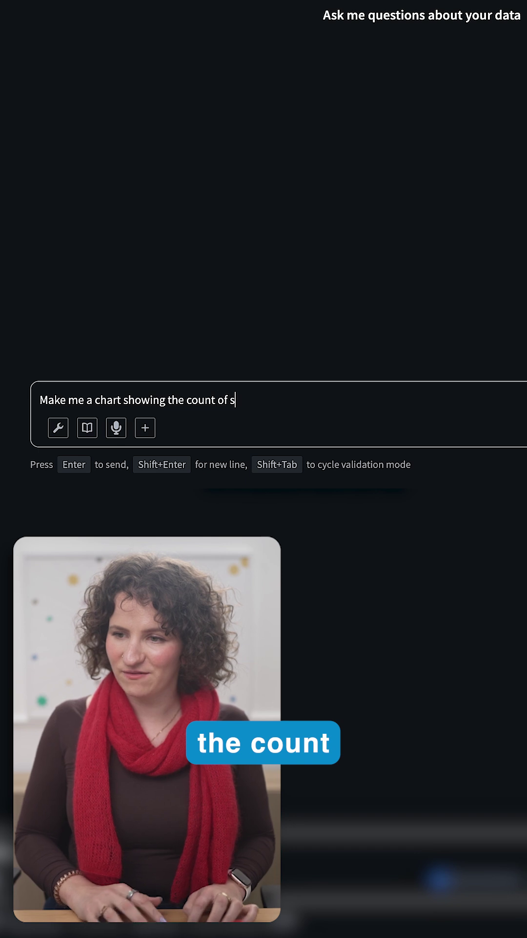
text(hipments by origin)
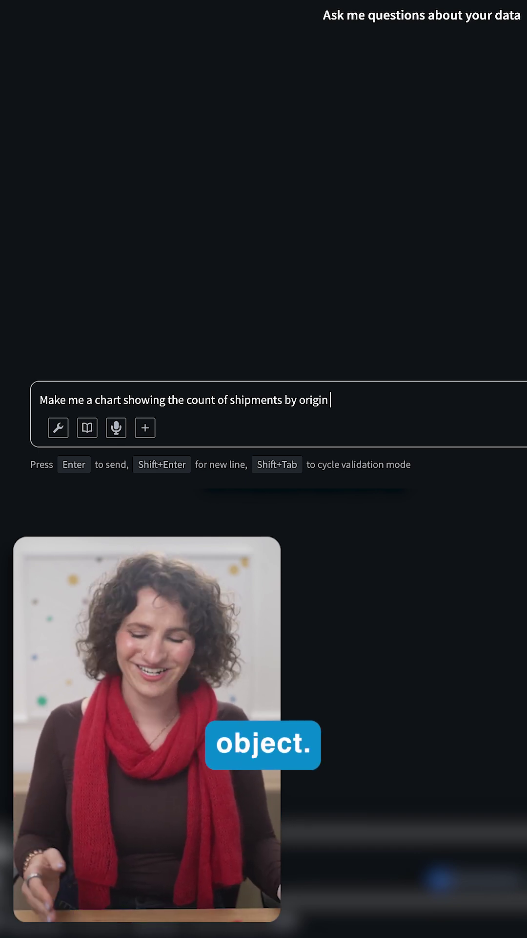
Send the shipments-by-origin chart request so AIP Analyst builds the table and bar chart
key(Return)
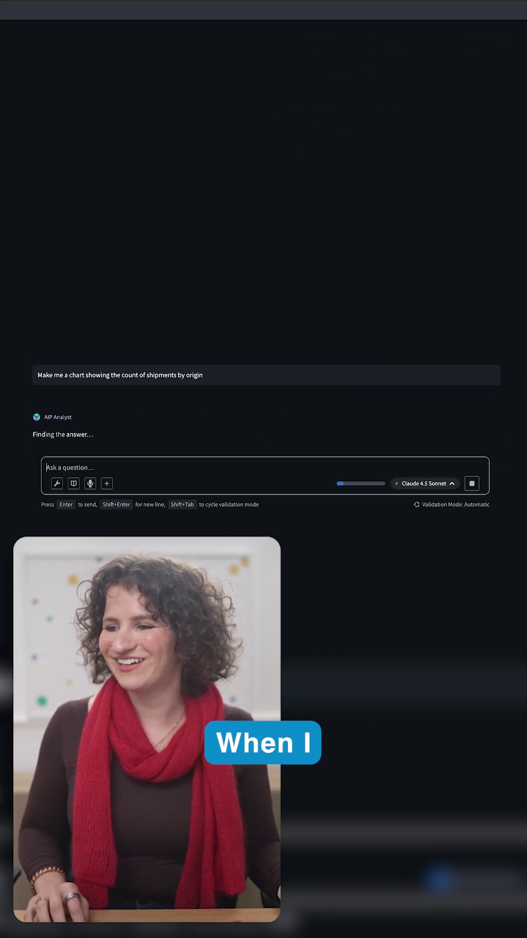